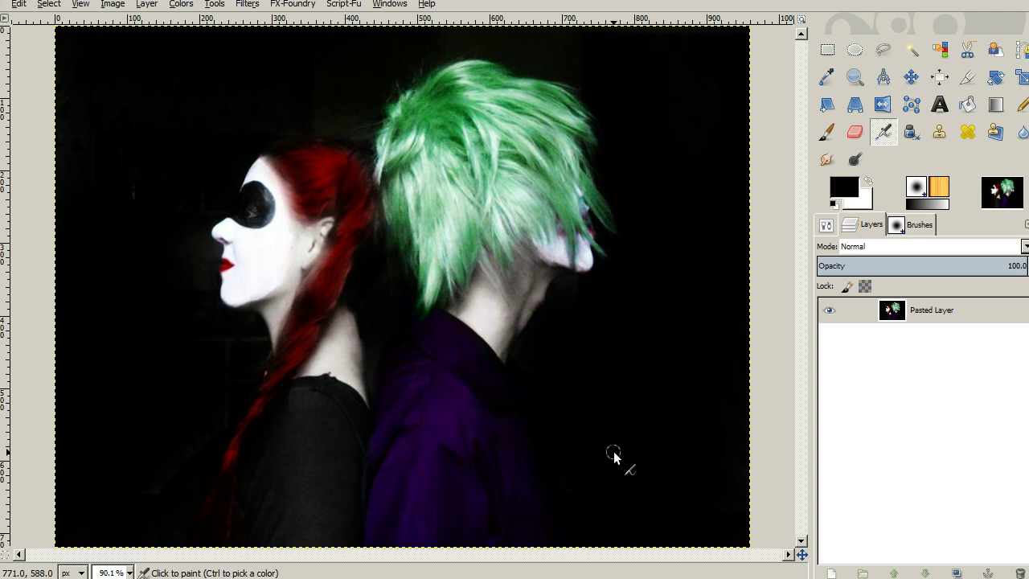
Paint black over the gap between the two heads and the green hair's edges
mouse_move(581, 471)
left_mouse_down()
mouse_move(568, 476)
mouse_move(582, 474)
mouse_move(489, 320)
left_mouse_up()
mouse_move(420, 361)
left_mouse_down()
mouse_move(442, 367)
mouse_move(432, 389)
mouse_move(359, 375)
mouse_move(414, 379)
mouse_move(638, 338)
mouse_move(685, 321)
mouse_move(694, 257)
mouse_move(685, 258)
mouse_move(666, 181)
mouse_move(593, 217)
mouse_move(300, 221)
mouse_move(373, 225)
left_mouse_up()
Duplicate the Pasted Layer and make 'Pasted Layer copy' the active layer
left_click(706, 293)
left_click(935, 319)
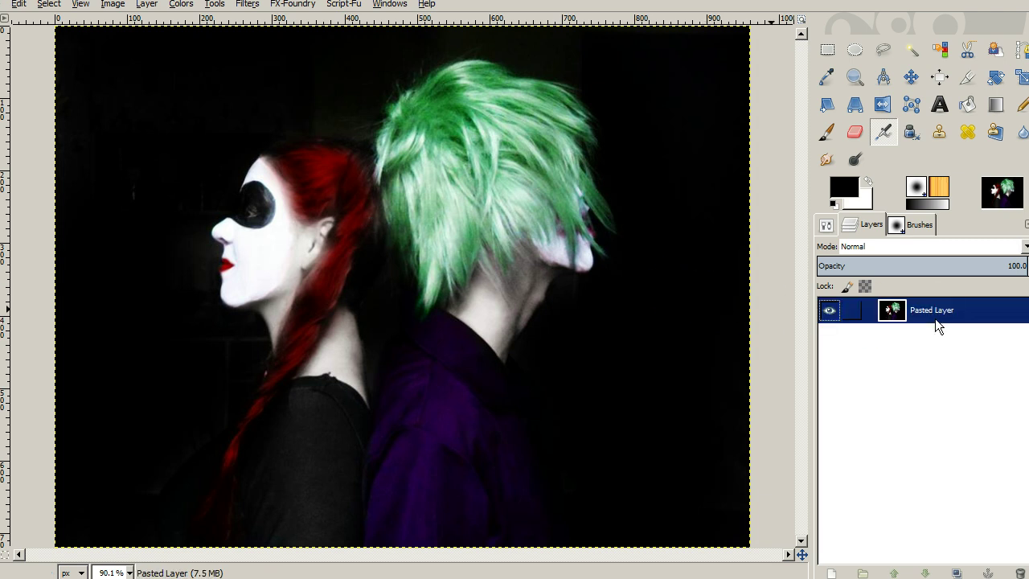
left_click(867, 483)
left_click(957, 573)
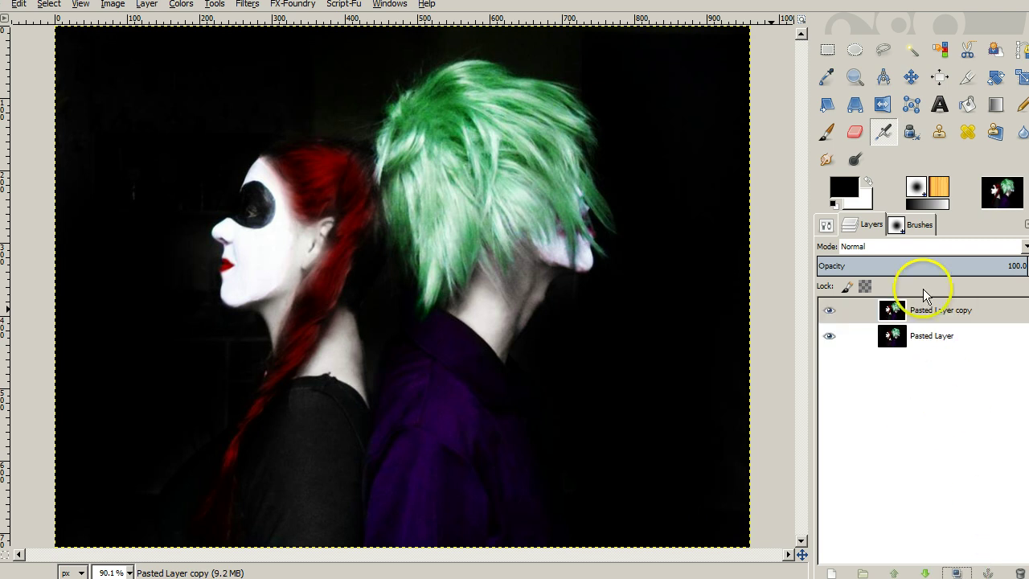
left_click(899, 312)
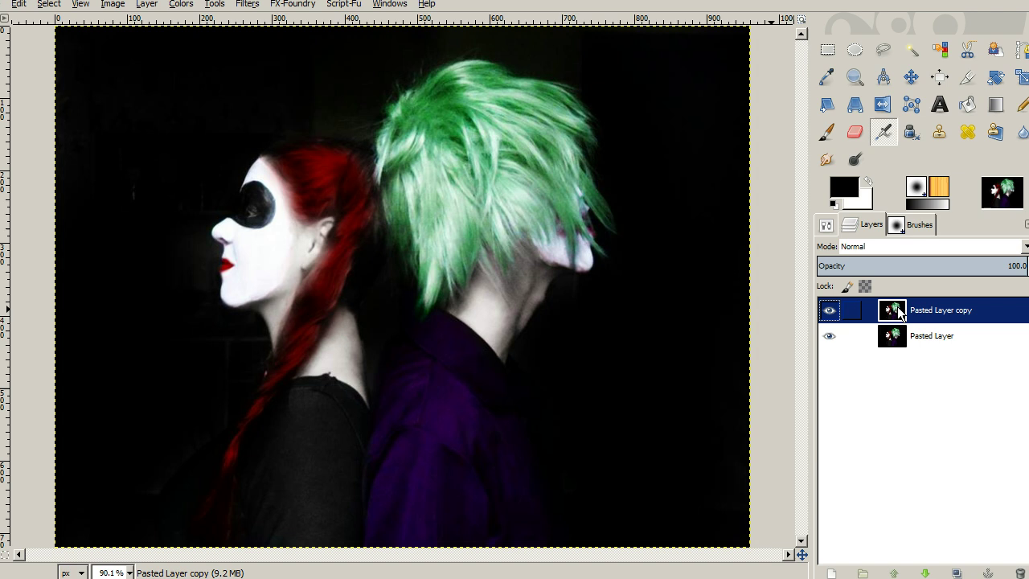
left_click(547, 211)
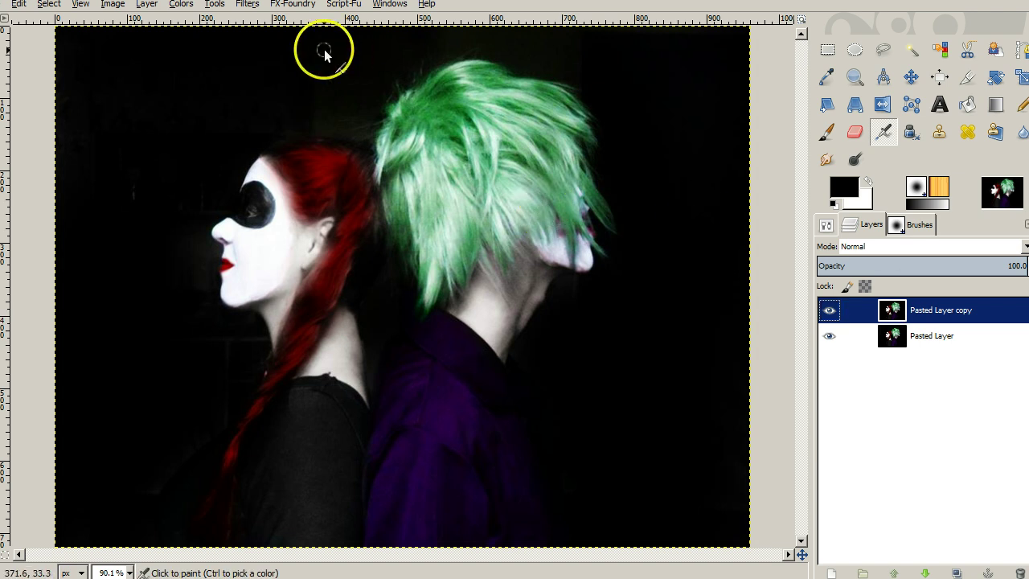
Apply the Artistic > Cartoon filter to the copy, checking Harley Quinn's face in the preview
left_click(243, 7)
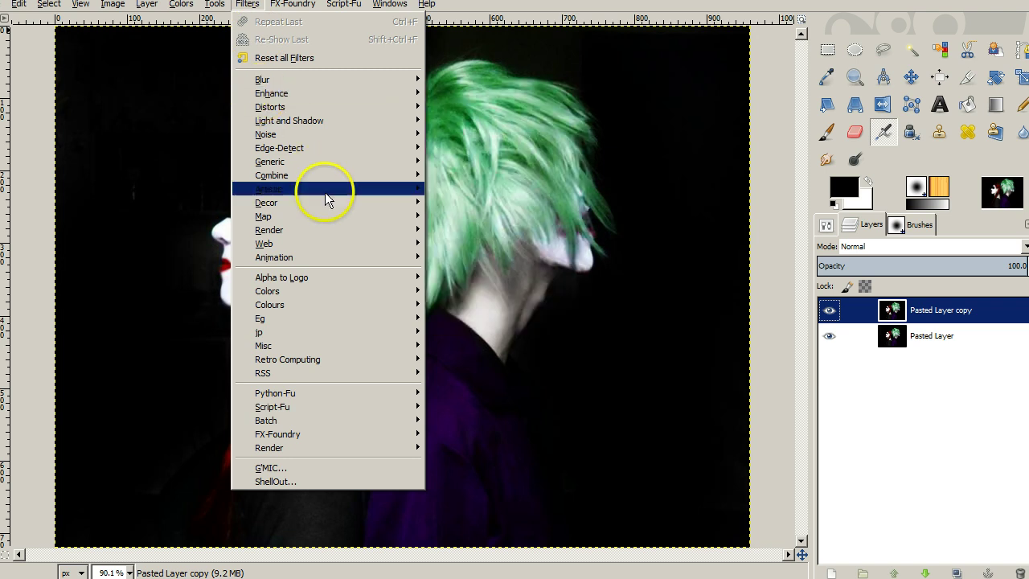
mouse_move(325, 192)
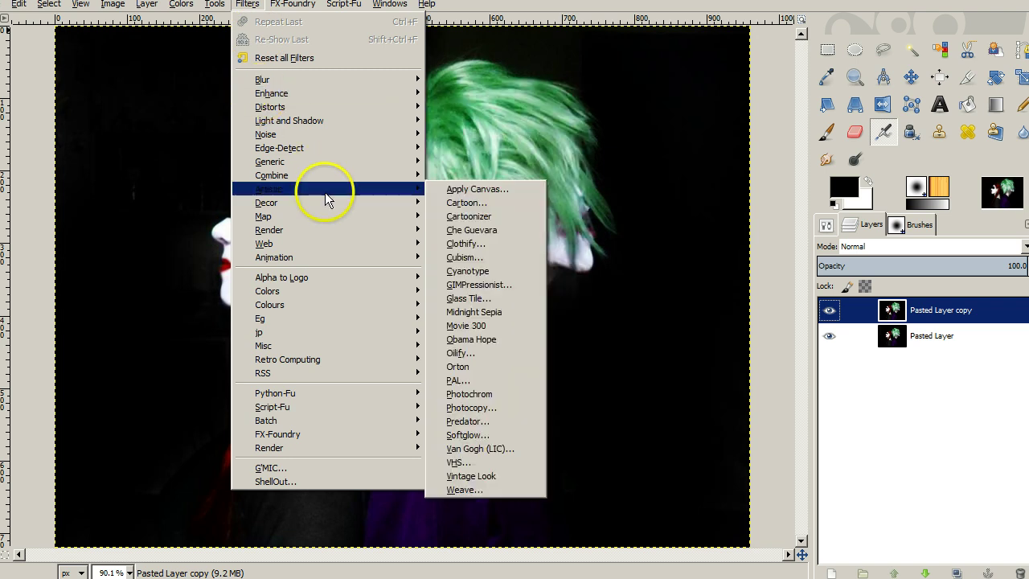
left_click(464, 205)
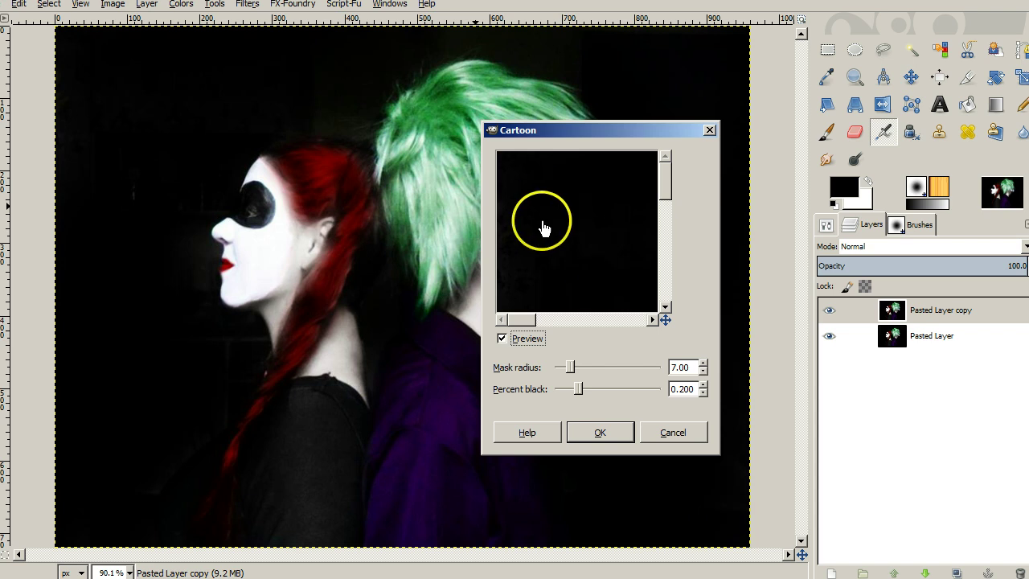
left_click(633, 322)
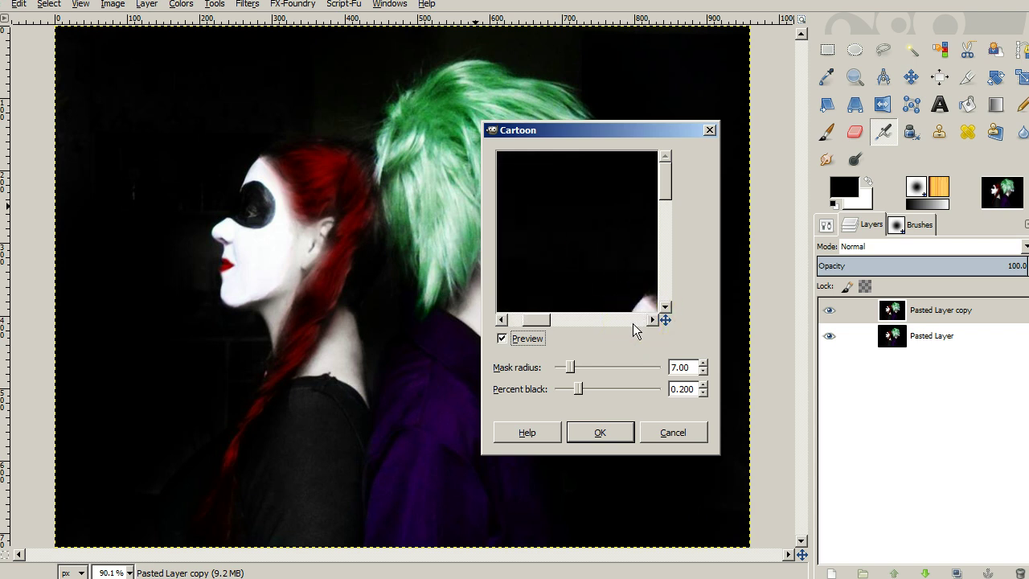
left_click(667, 294)
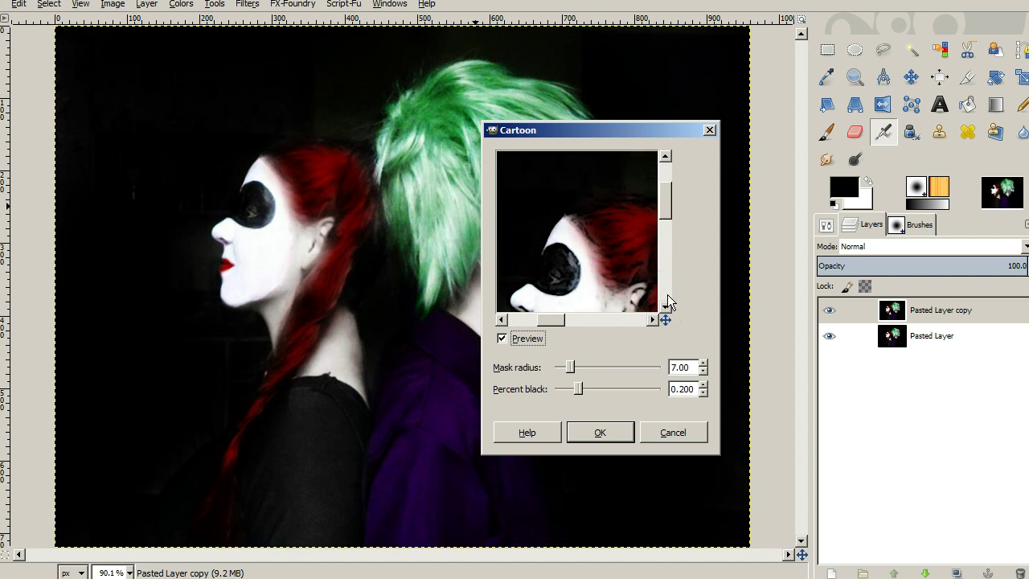
left_click(668, 295)
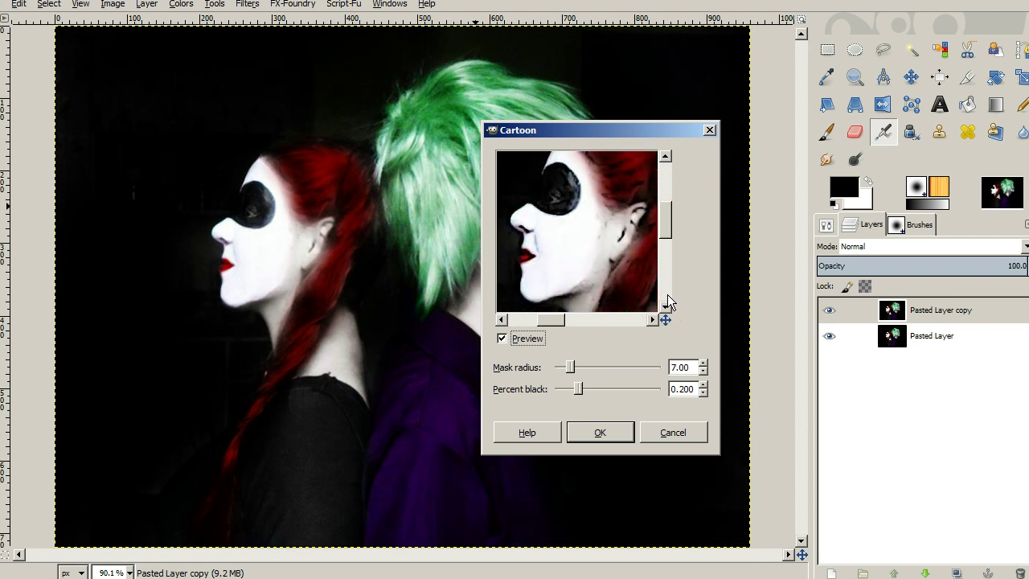
left_click(605, 434)
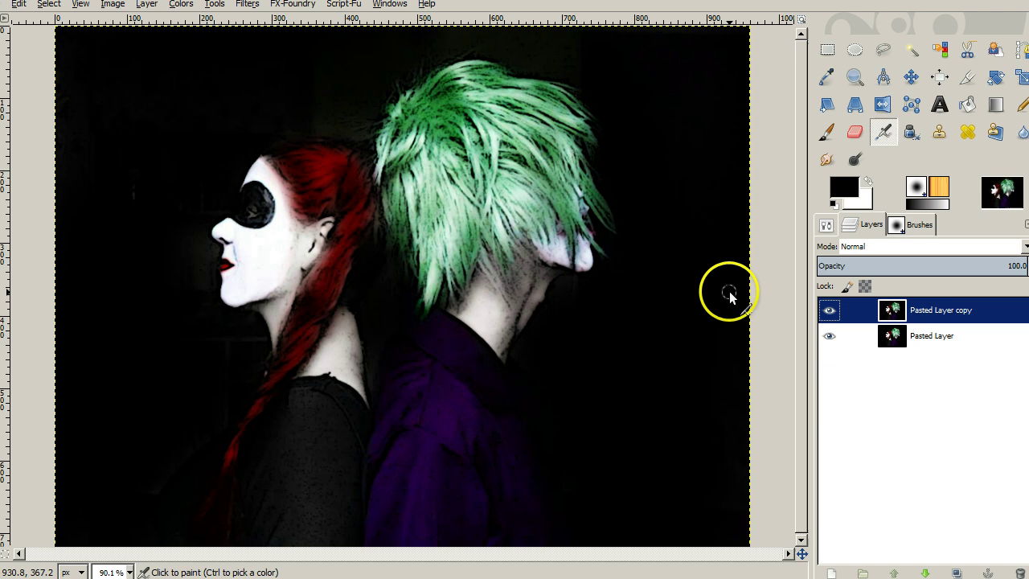
Move Pasted Layer above its copy and apply the Neon edge-detect filter with Amount 0.10
left_click(920, 335)
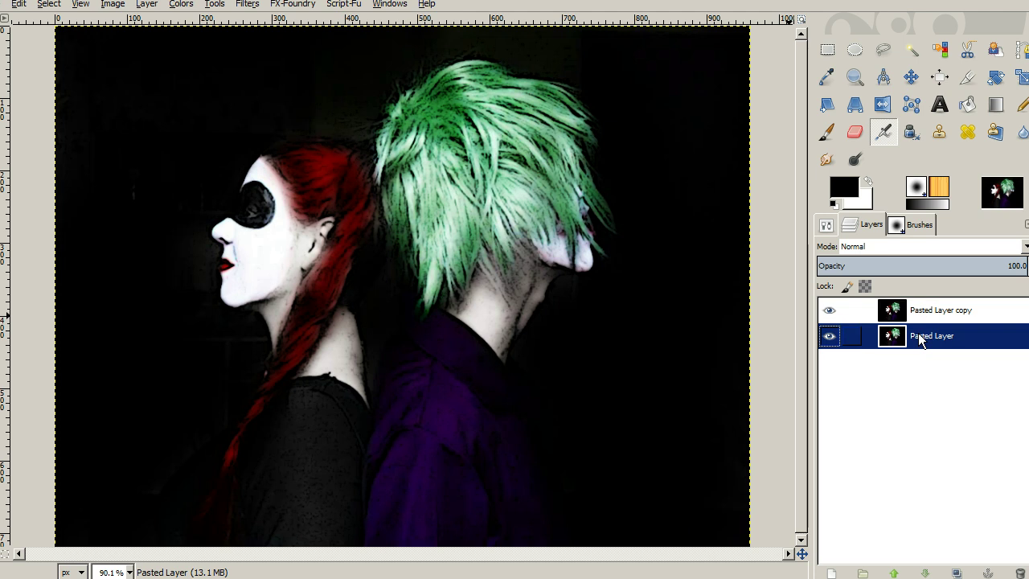
left_click_drag(919, 333, 865, 306)
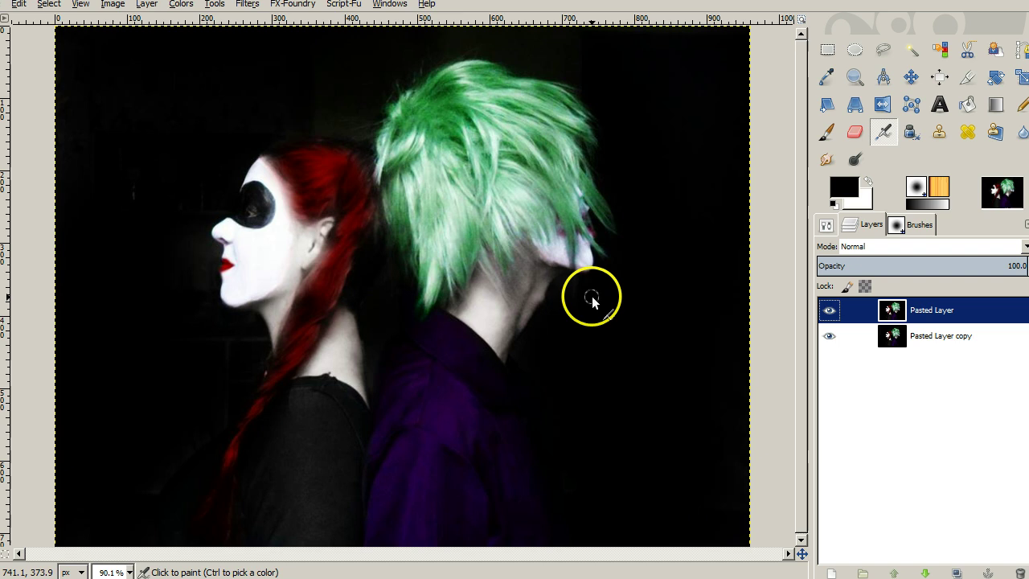
left_click(248, 5)
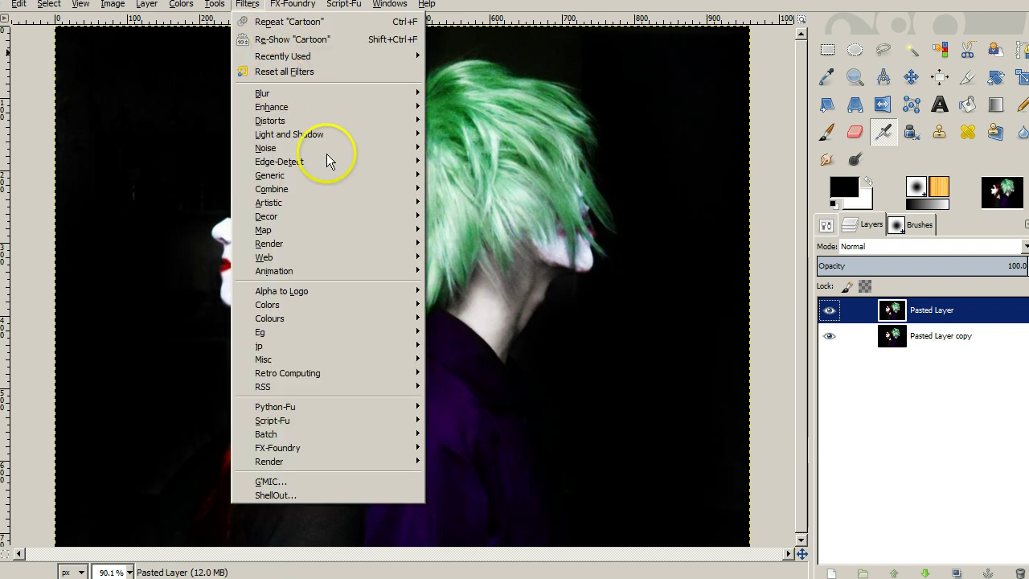
mouse_move(336, 162)
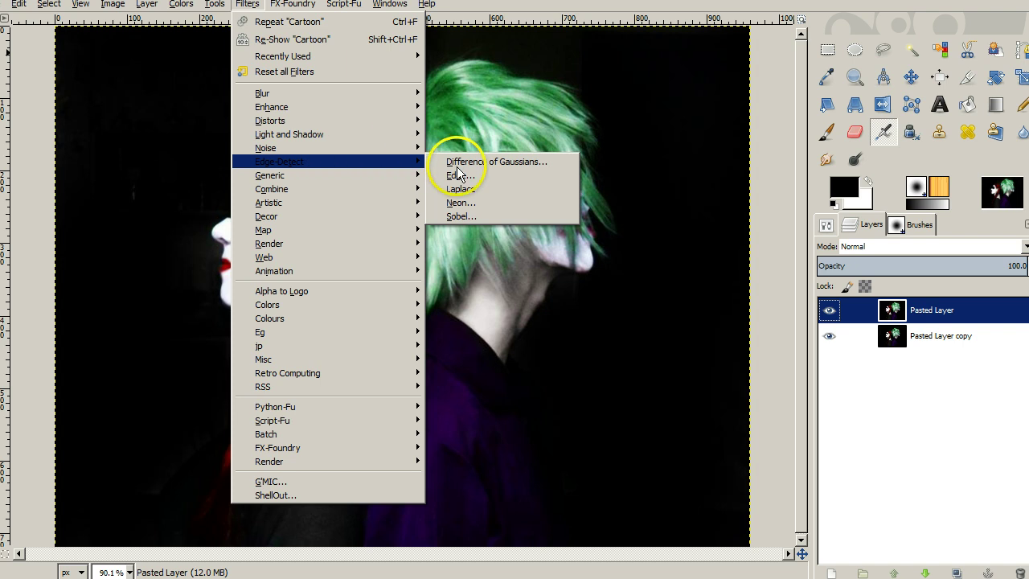
left_click(476, 203)
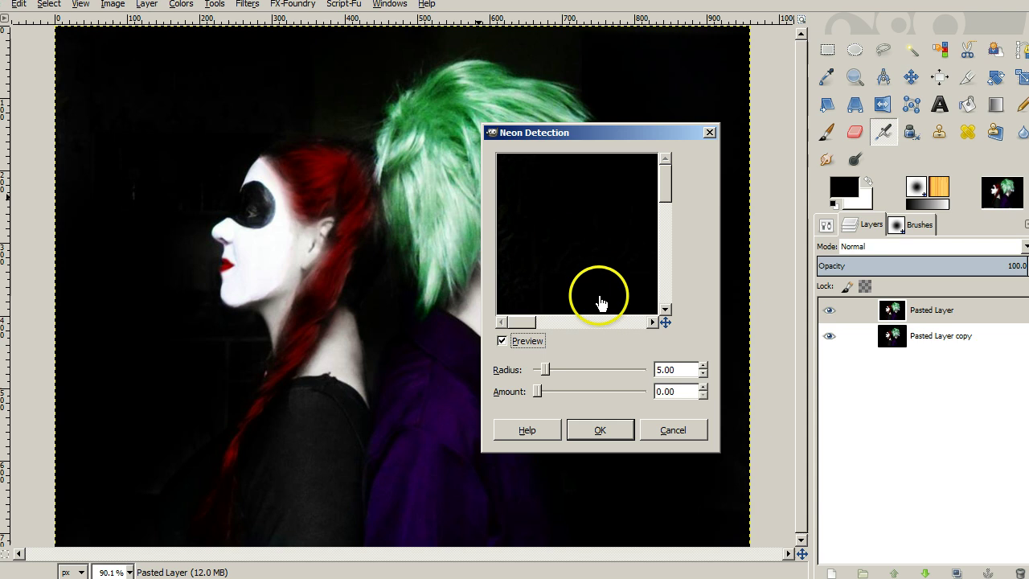
left_click(605, 321)
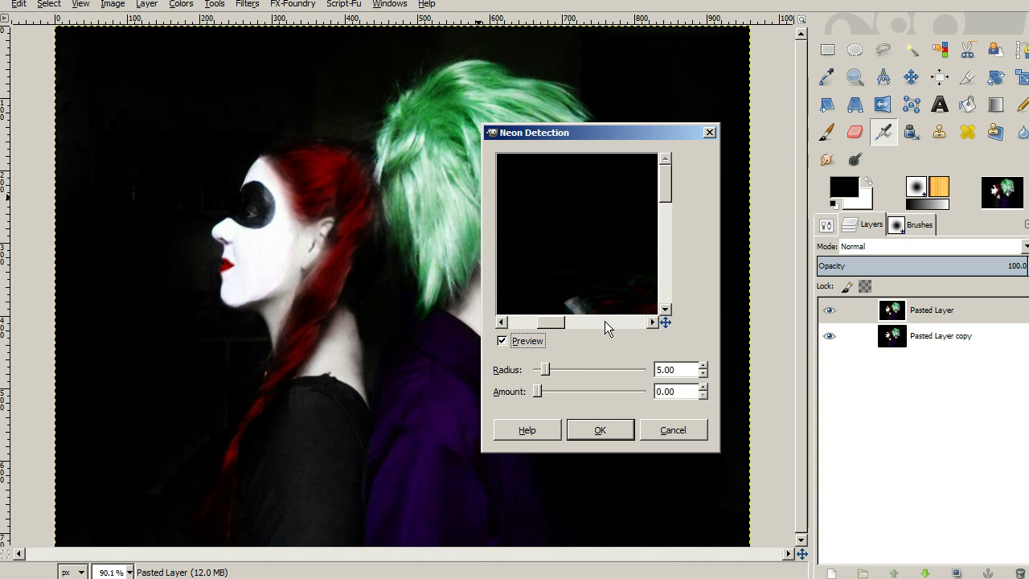
left_click(667, 295)
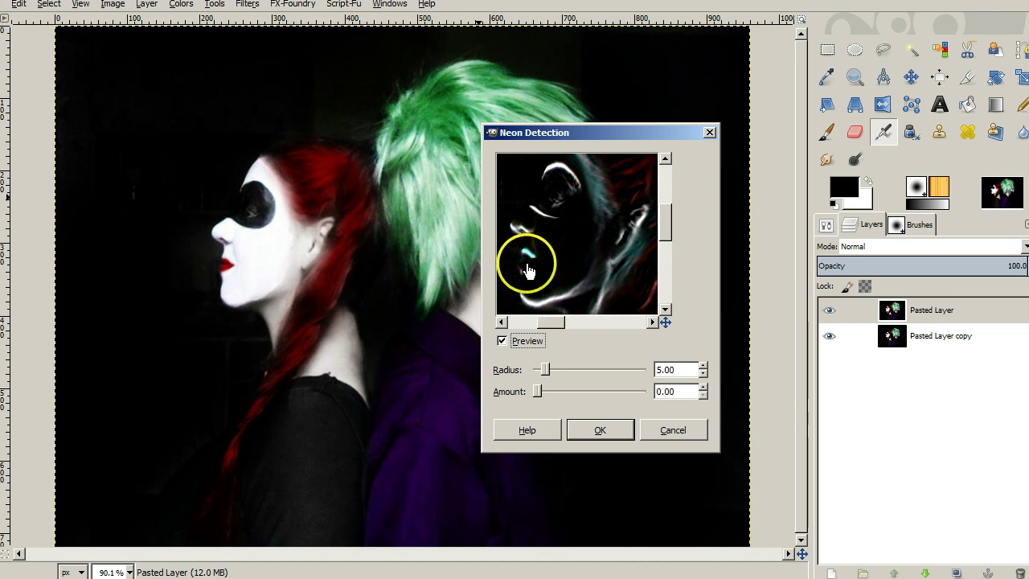
left_click(551, 391)
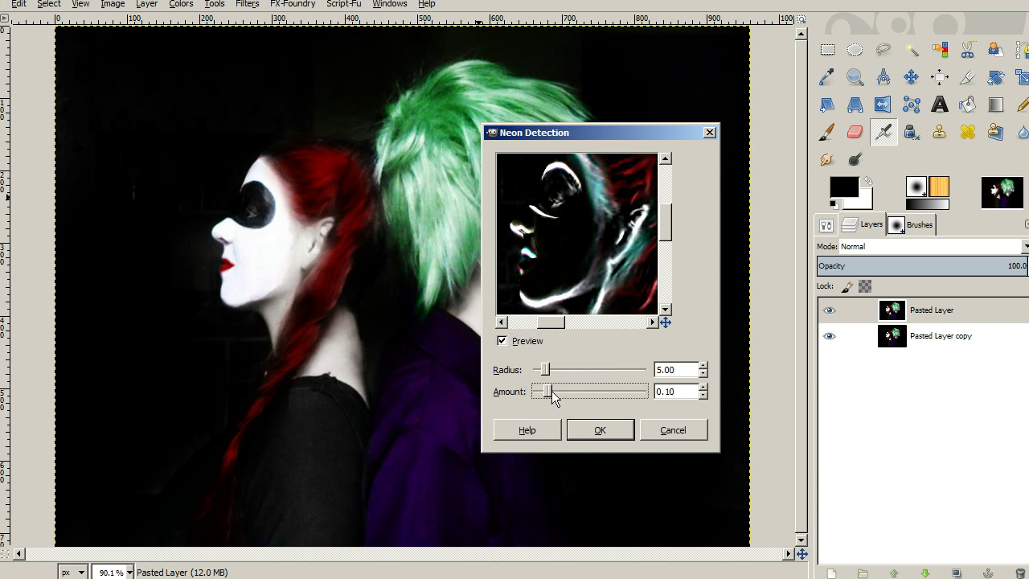
left_click(600, 431)
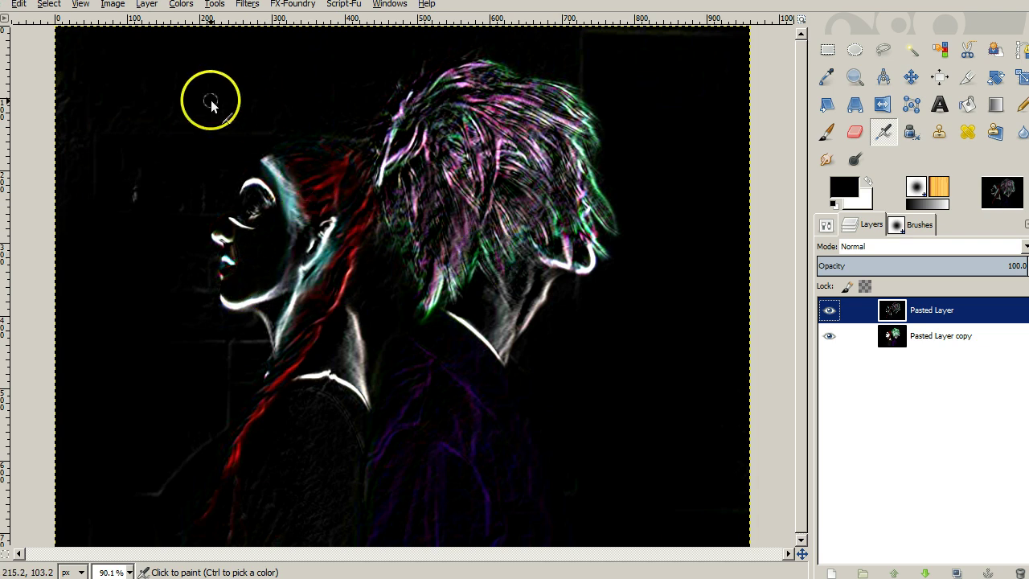
Apply an S-shaped Curves adjustment to Pasted Layer, crushing shadows to black and lifting highlights
left_click(181, 5)
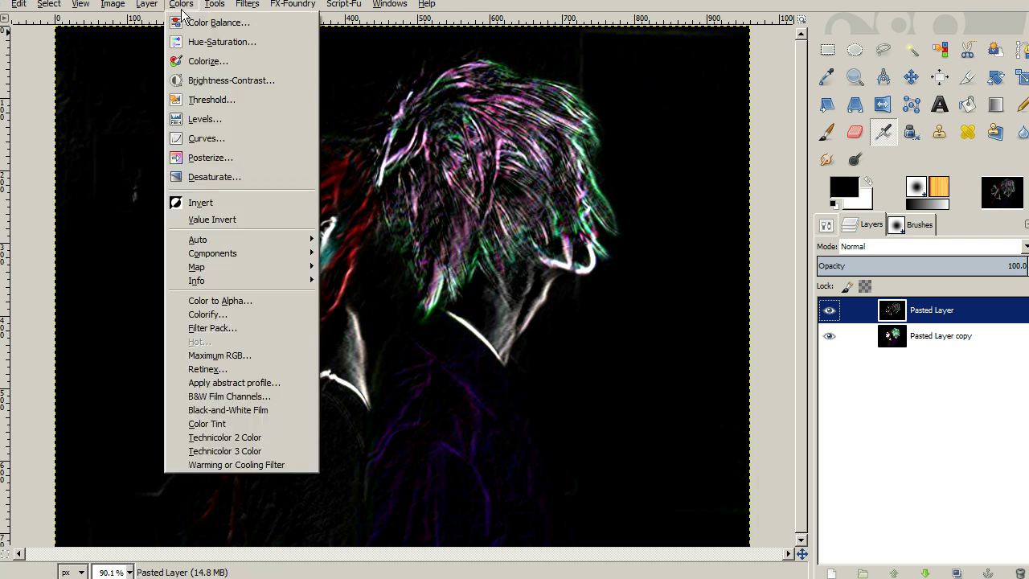
left_click(211, 138)
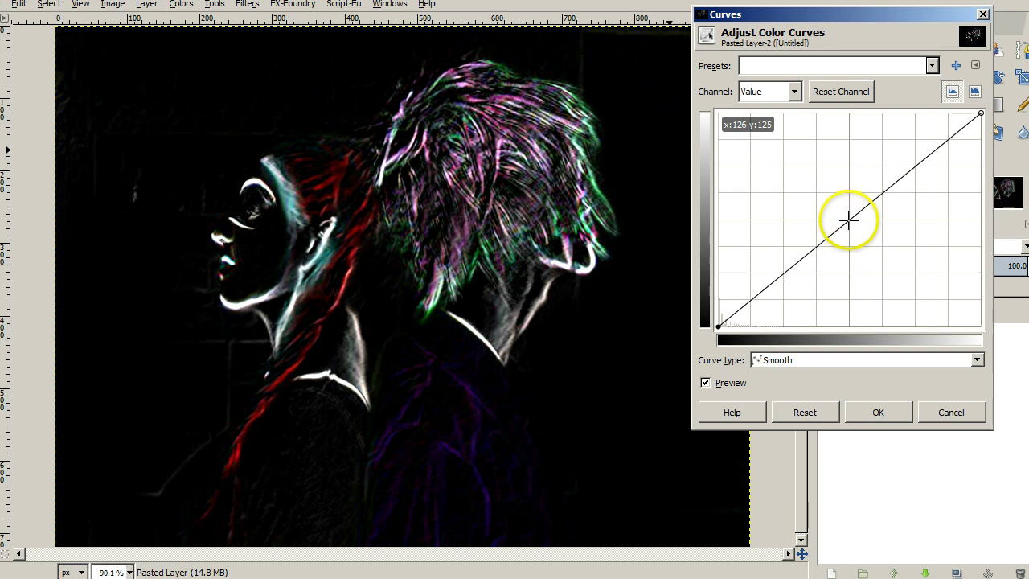
left_click(849, 219)
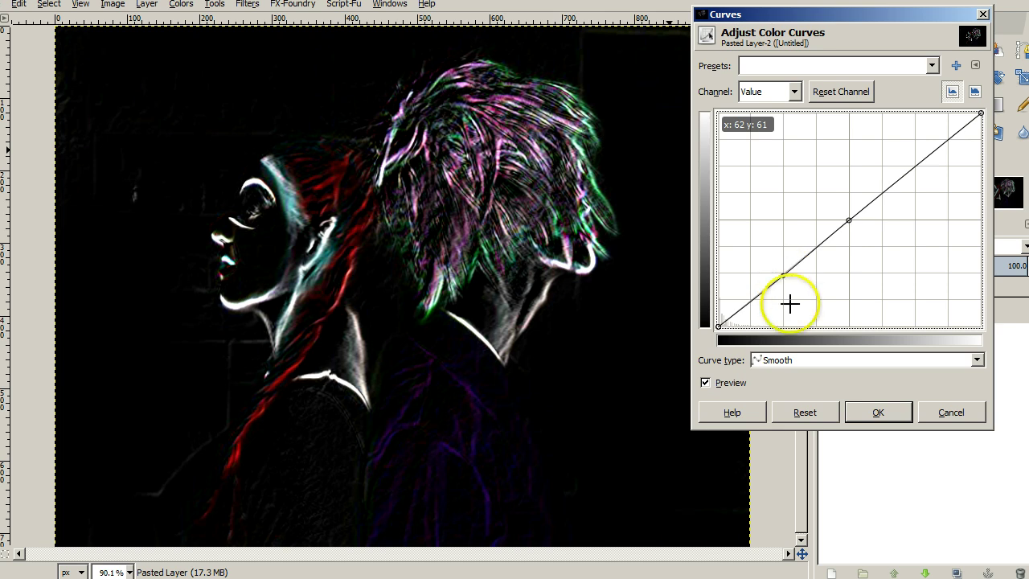
left_click_drag(791, 300, 796, 329)
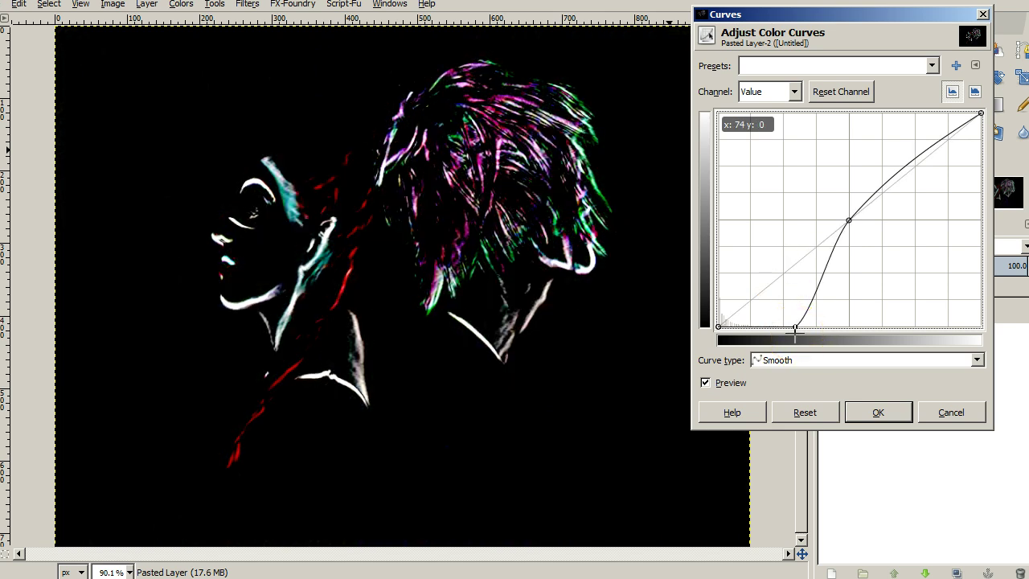
left_click_drag(447, 244, 501, 256)
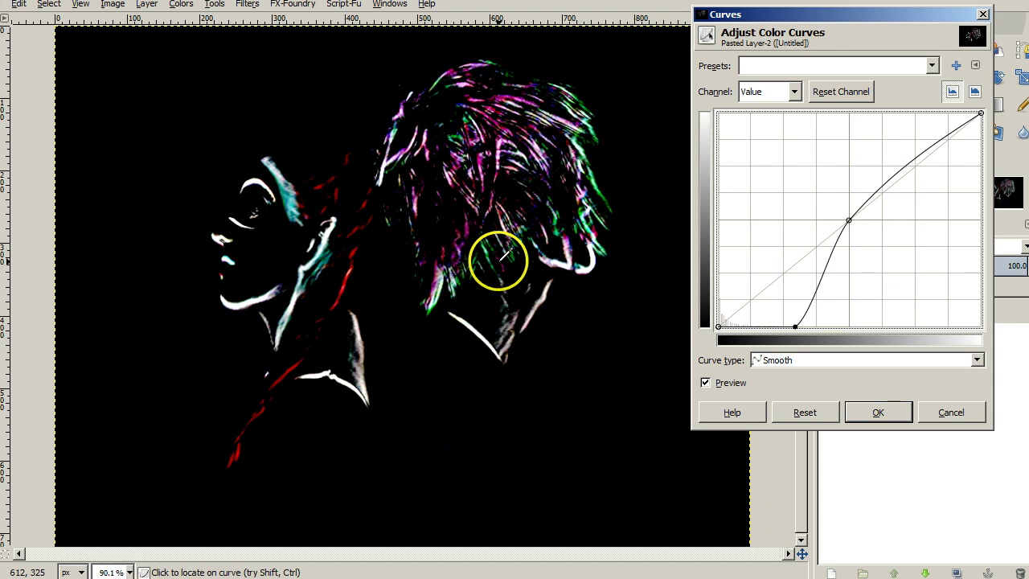
left_click(913, 156)
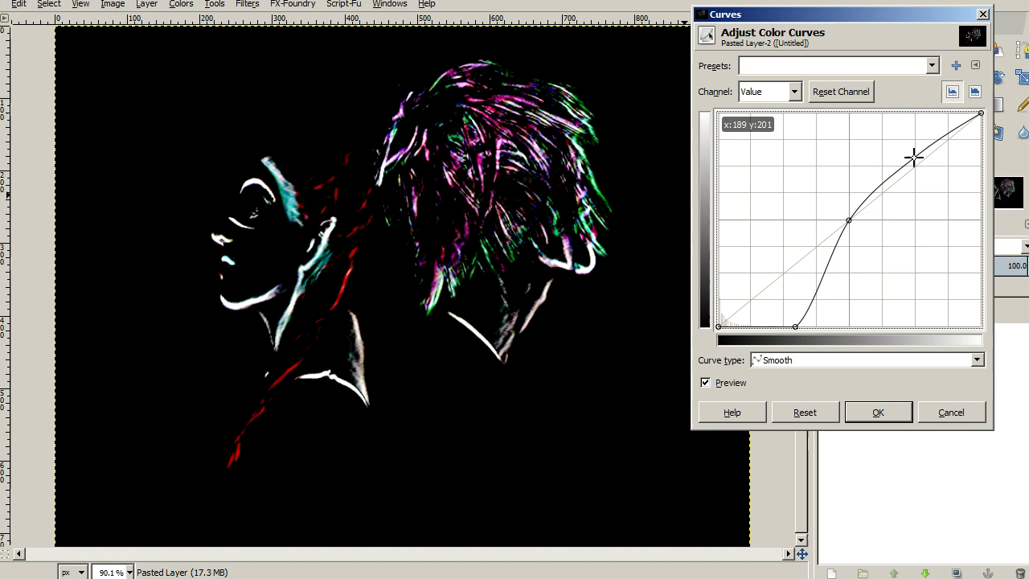
left_click_drag(914, 156, 892, 141)
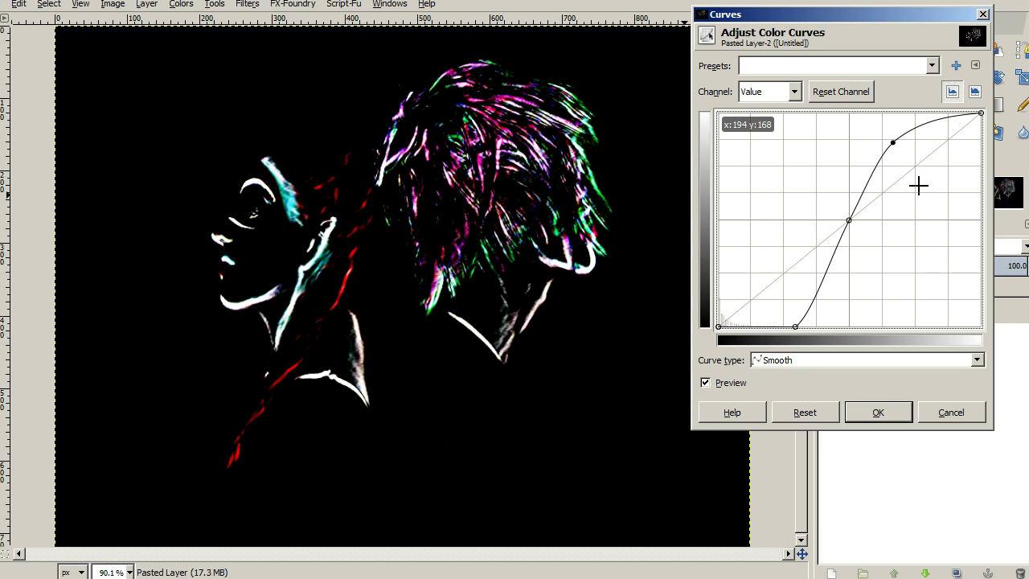
left_click(879, 411)
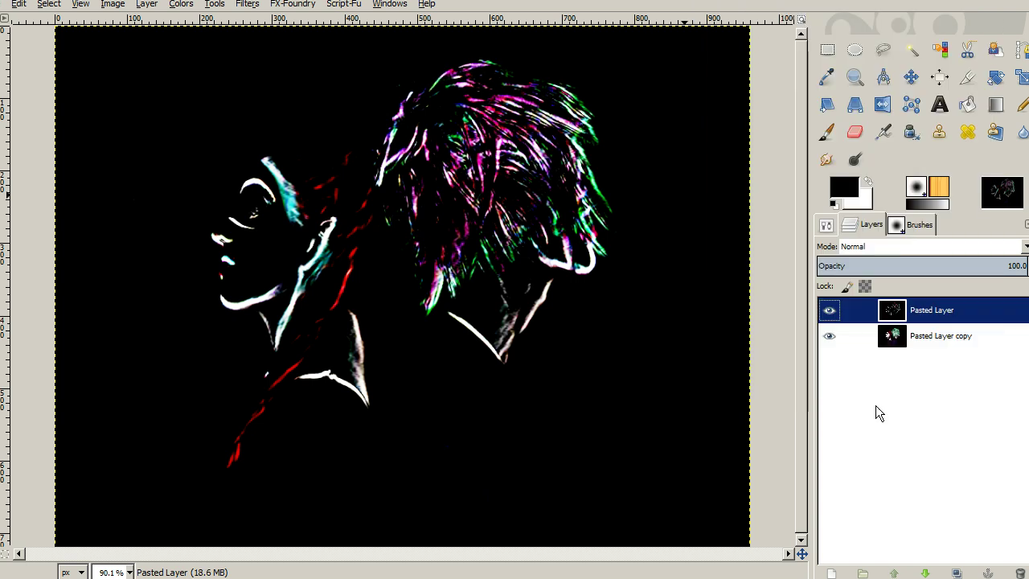
Select the neon edge layer and try the Dissolve blend mode on it
left_click(891, 330)
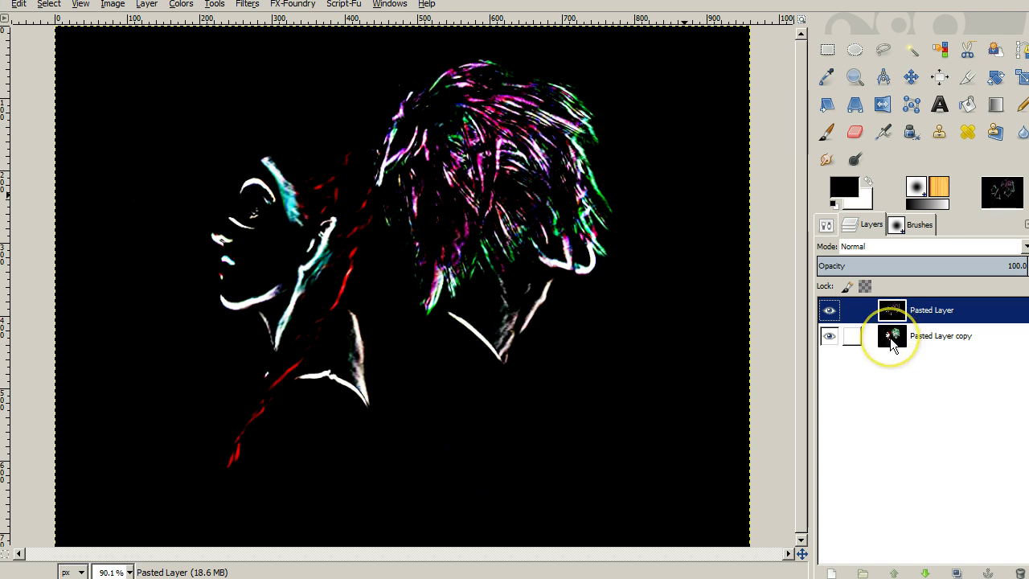
left_click(989, 311)
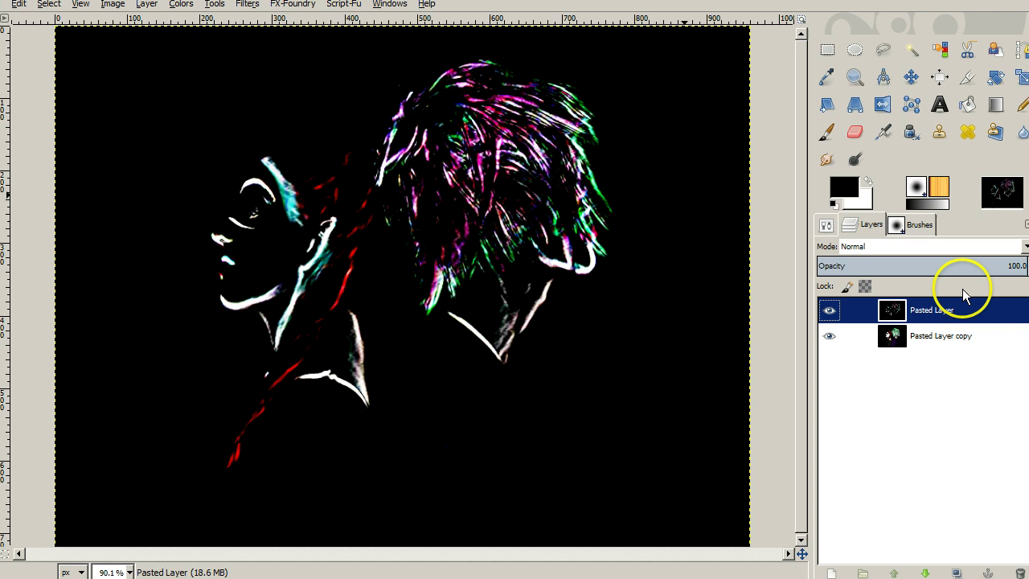
left_click(943, 310)
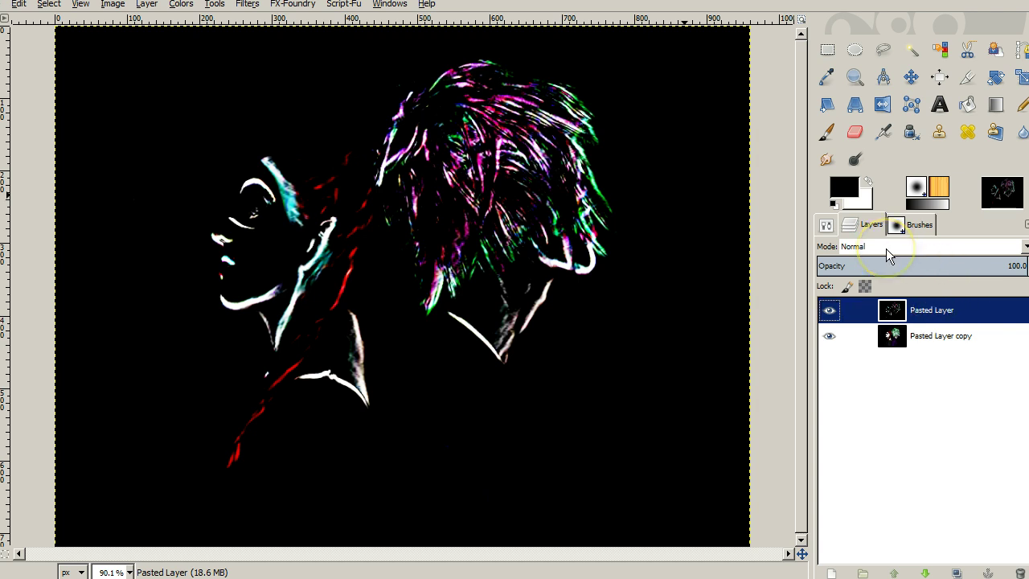
left_click(885, 251)
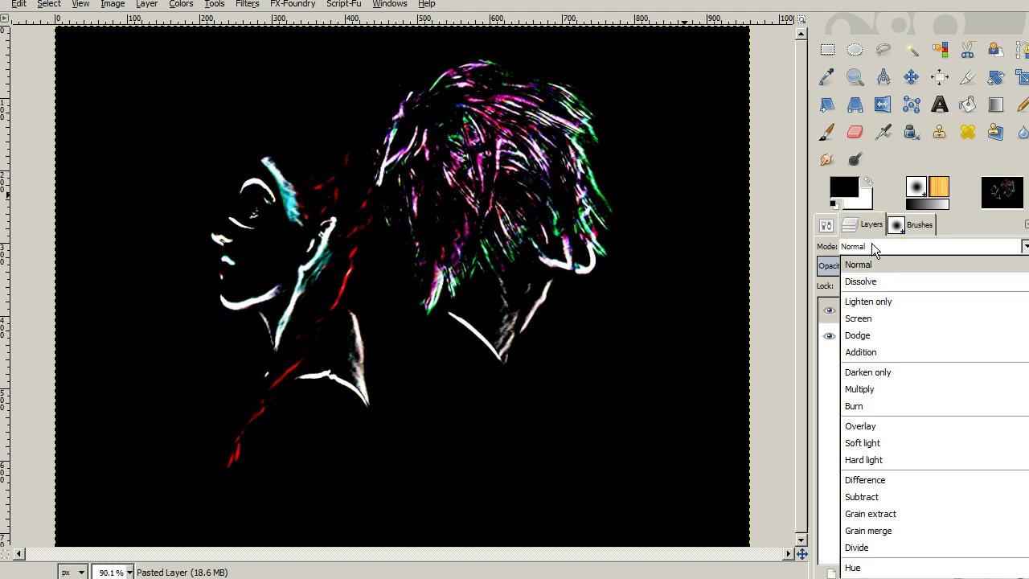
left_click_drag(876, 251, 879, 289)
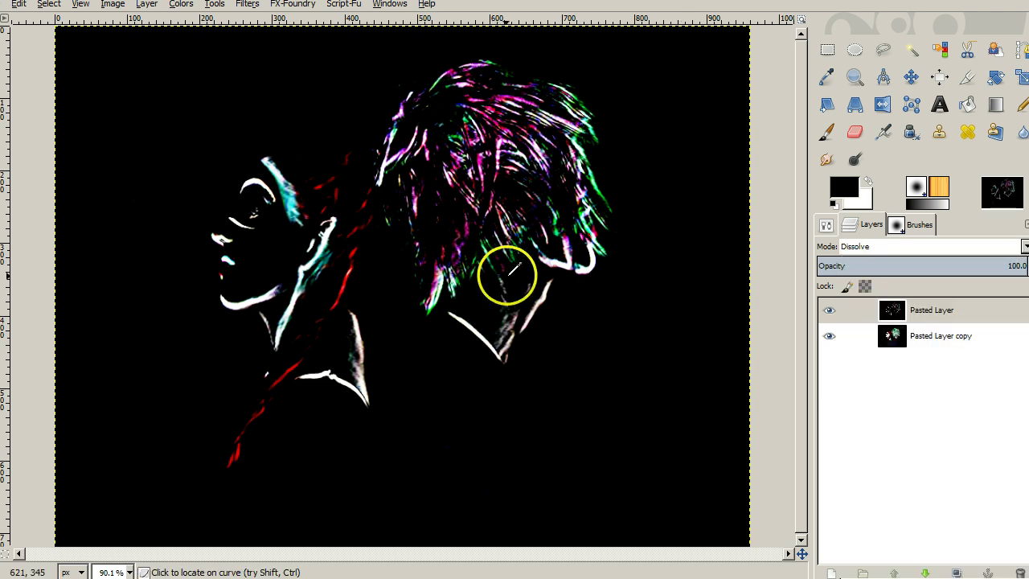
Preview Lighten only, Screen, Dodge, Addition, Multiply and Burn, then settle on Overlay
left_click(917, 246)
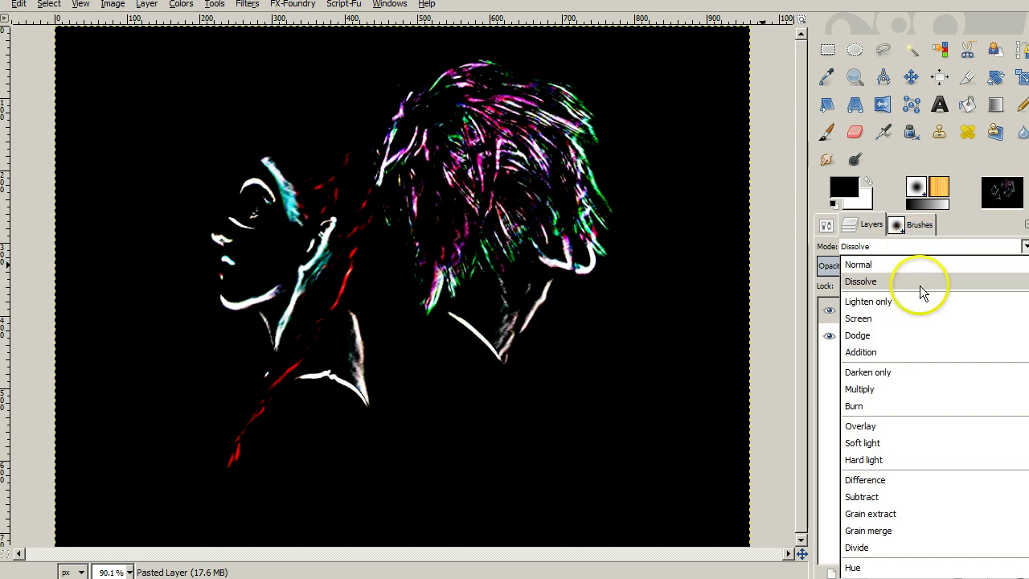
key("Down")
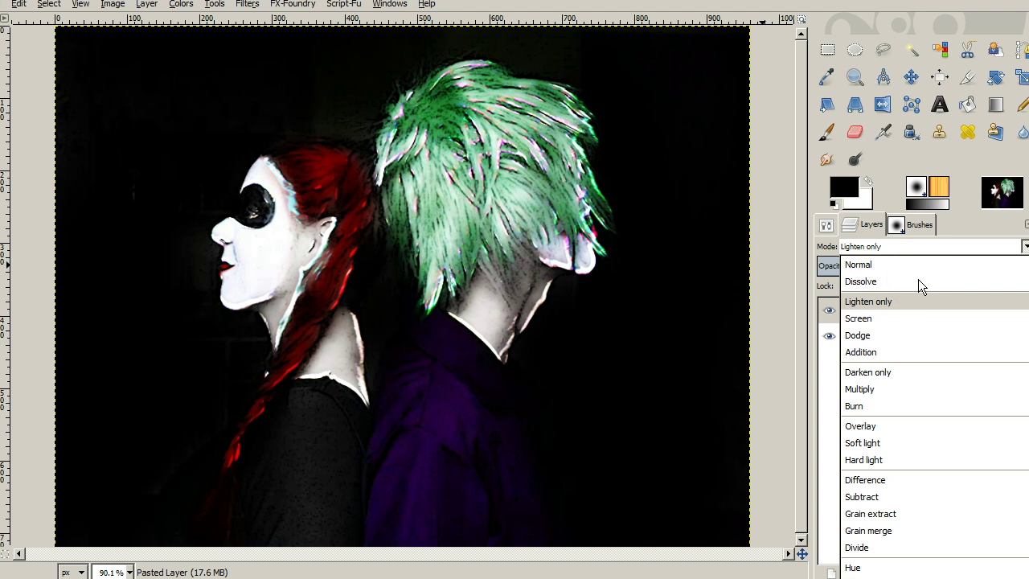
key("Down")
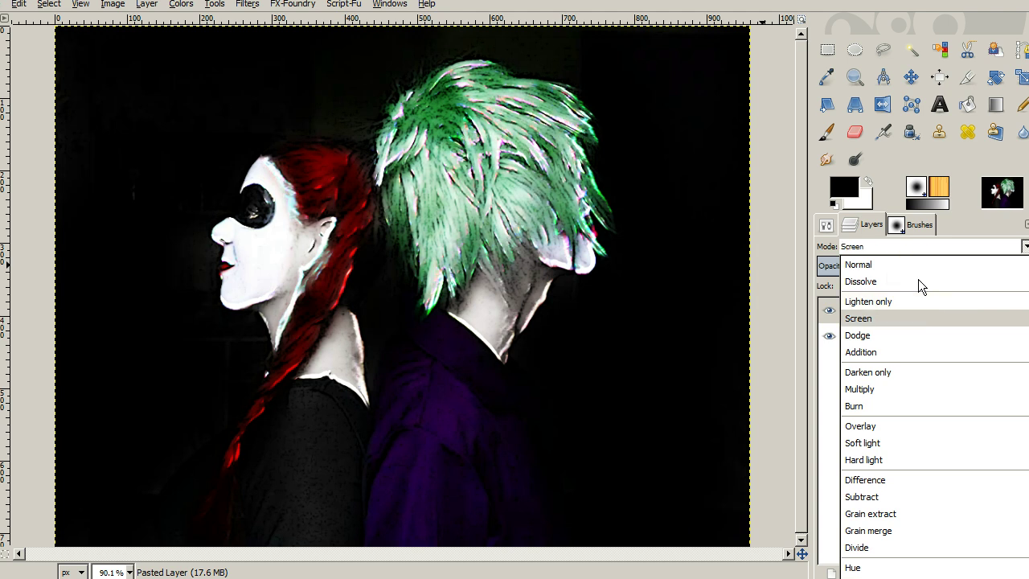
key("Down")
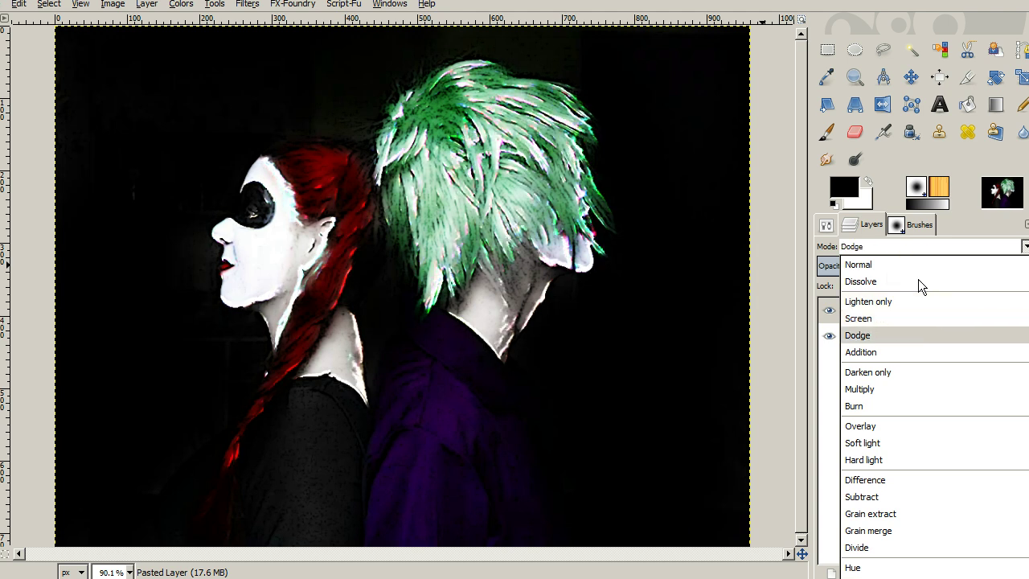
key("Down")
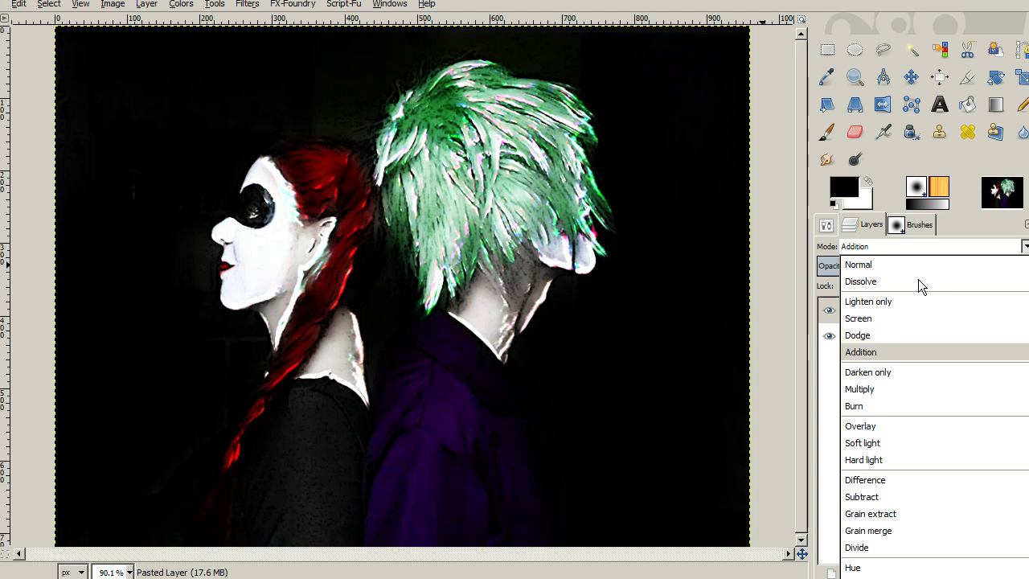
key("Down")
key("Down")
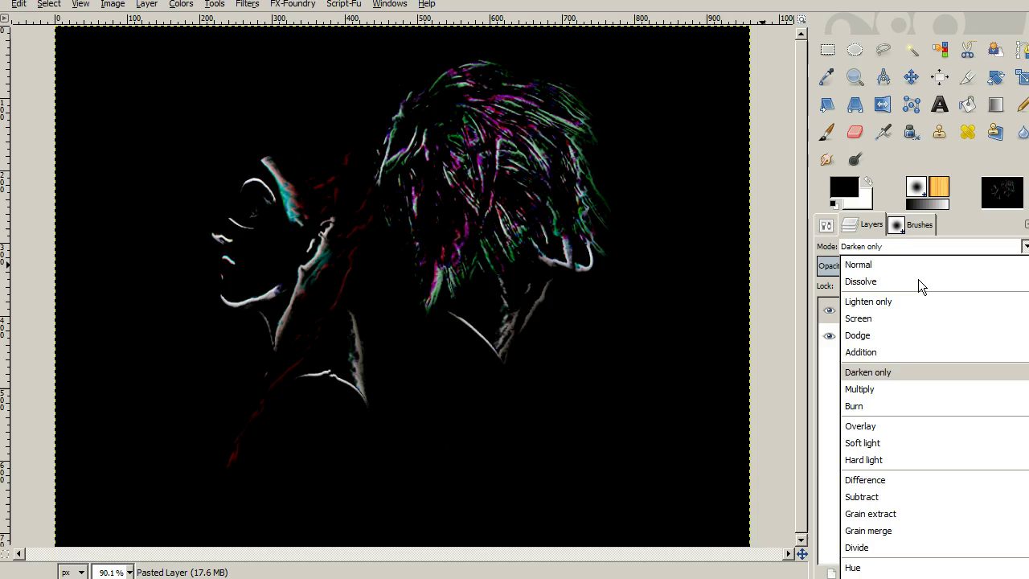
key("Down")
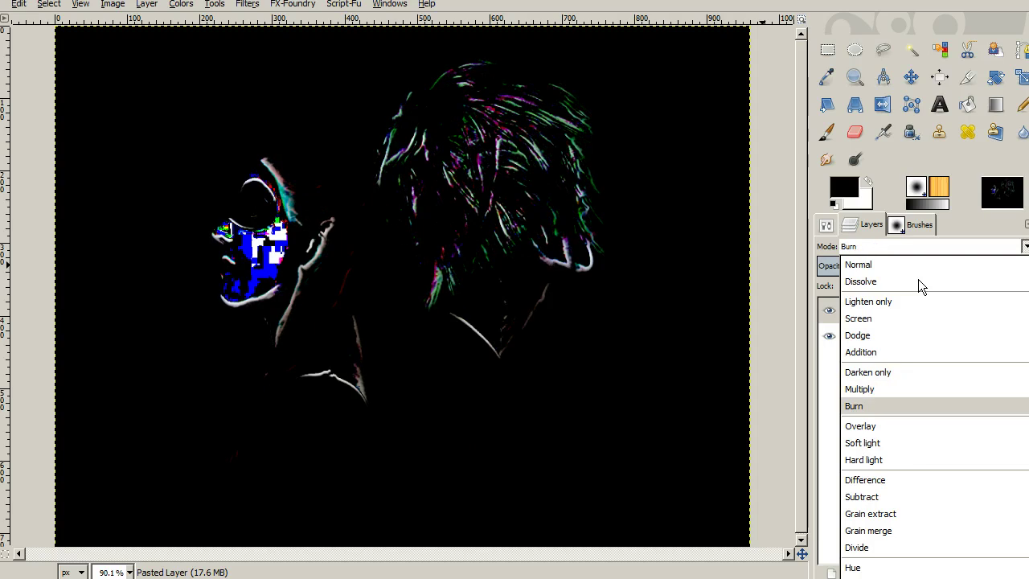
key("Down")
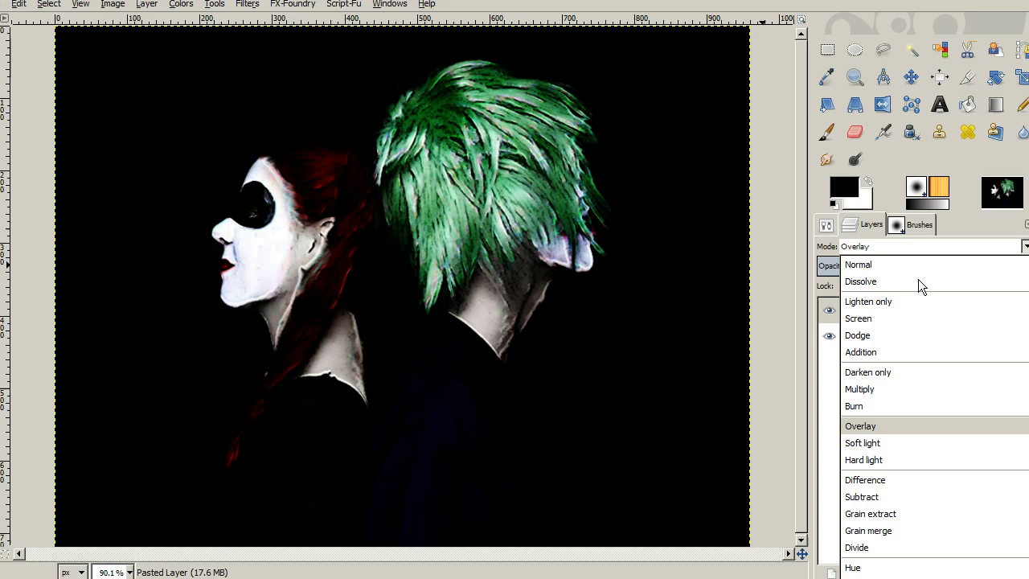
left_click(904, 424)
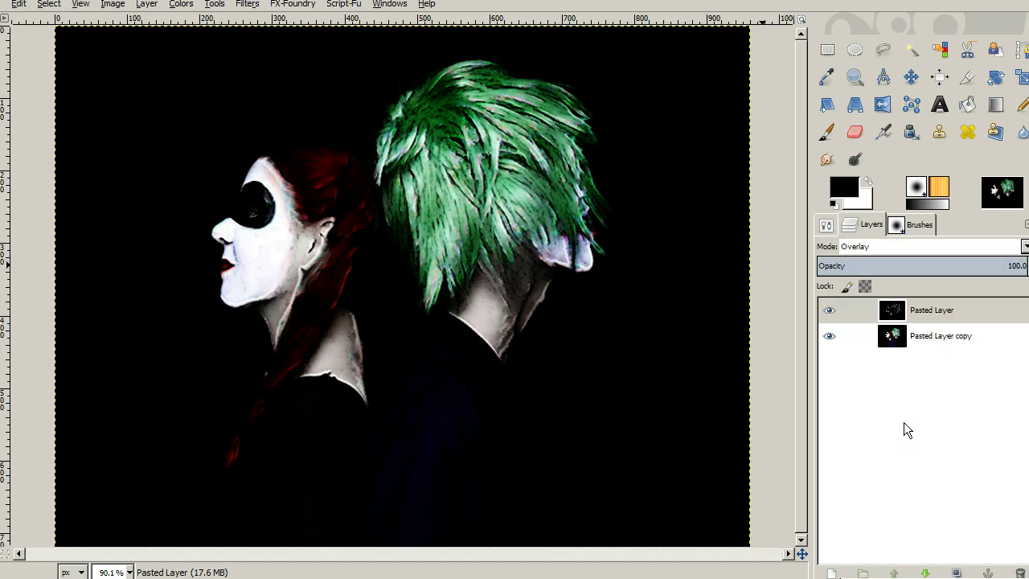